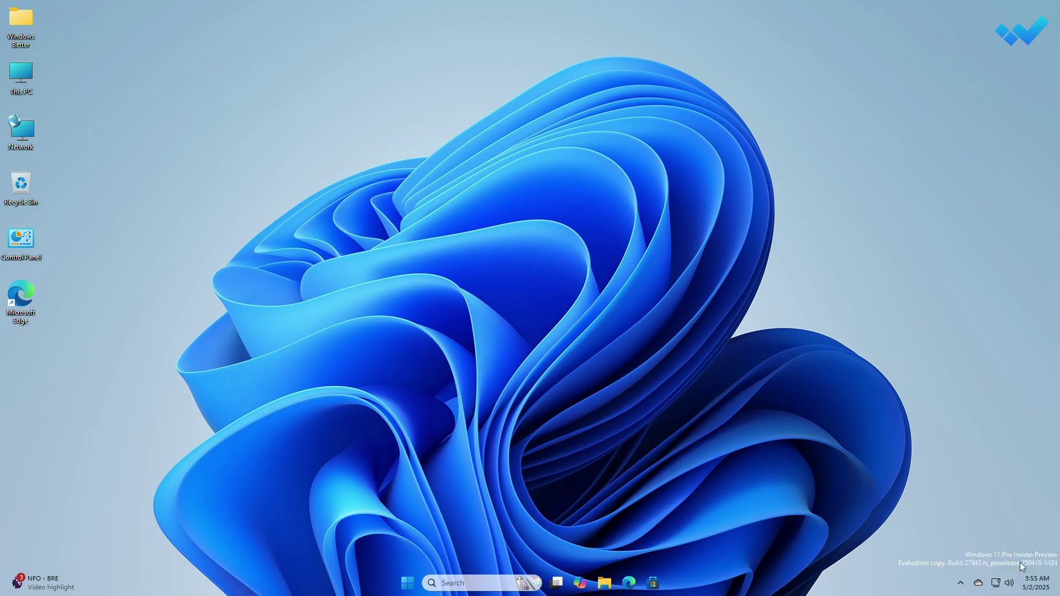
Download uwd.zip from the v1.0.0.6-2015 release on the Universal Watermark Disabler GitHub page
click(633, 577)
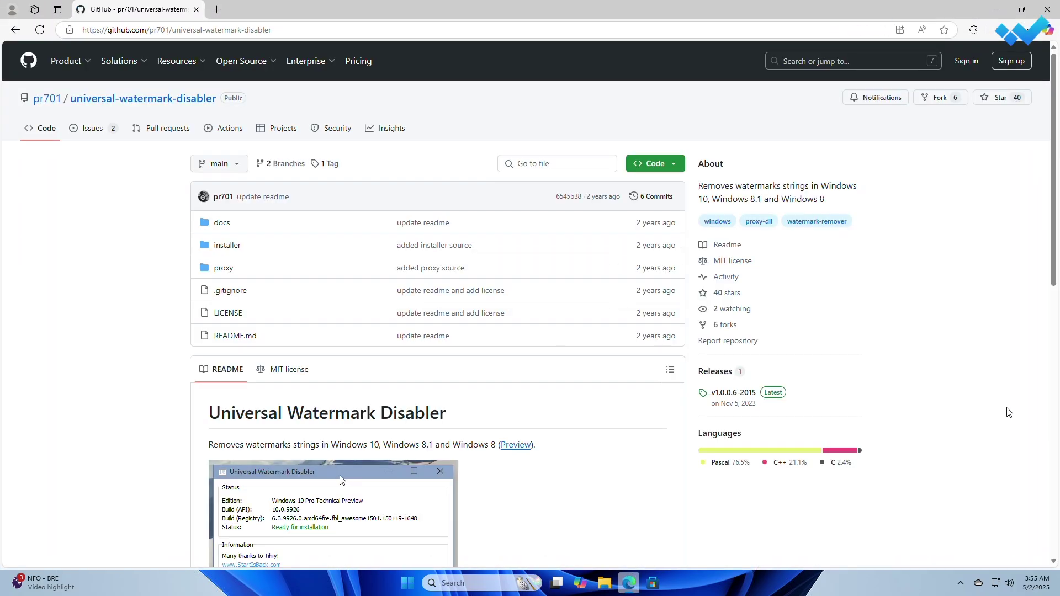
click(722, 395)
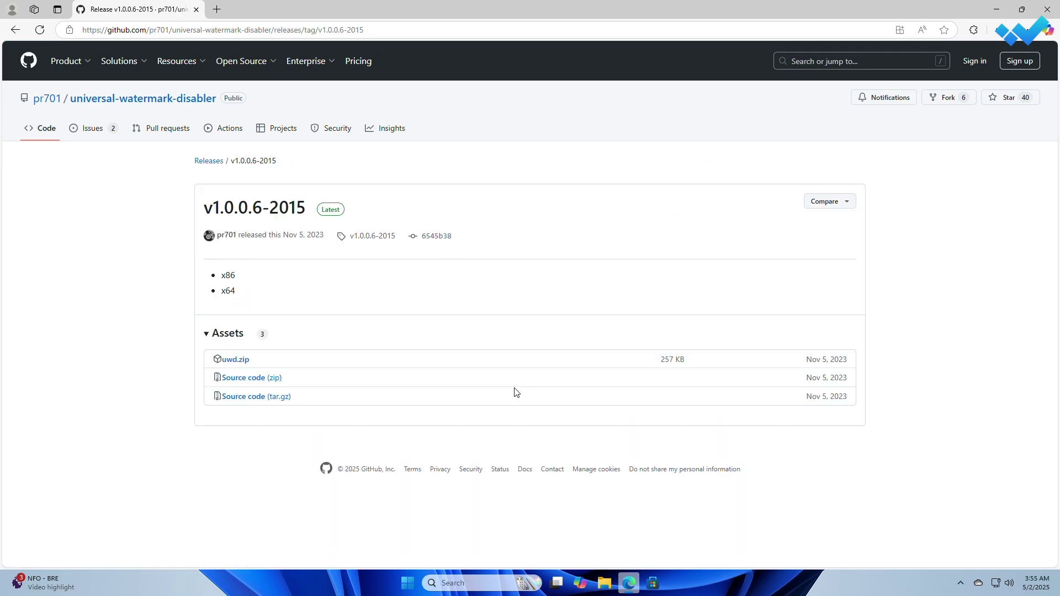
click(237, 362)
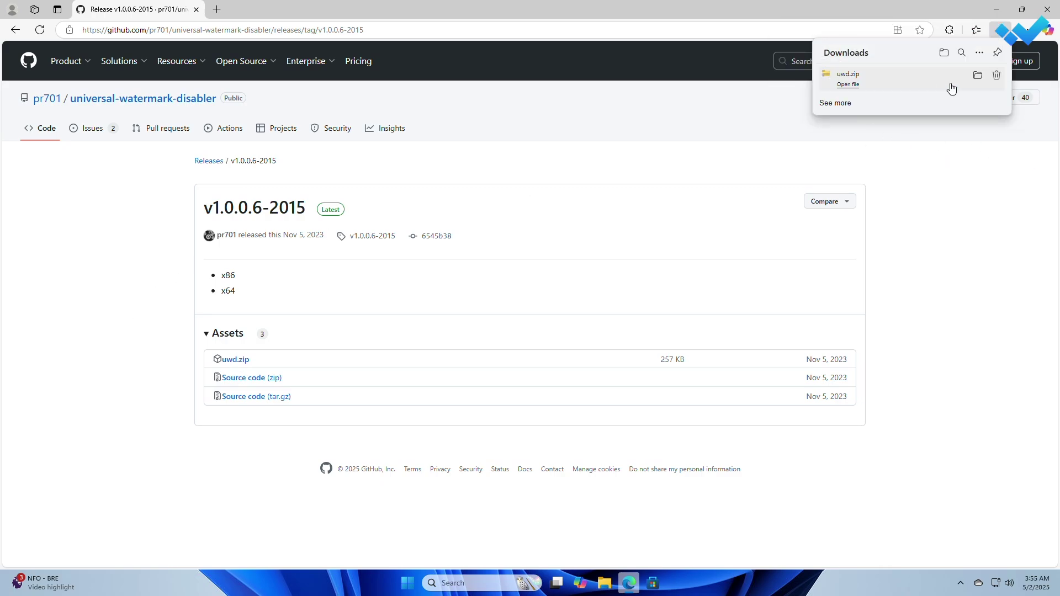
Open the downloaded uwd.zip and launch uwd, approving the administrator prompt
mouse_move(894, 79)
click(841, 85)
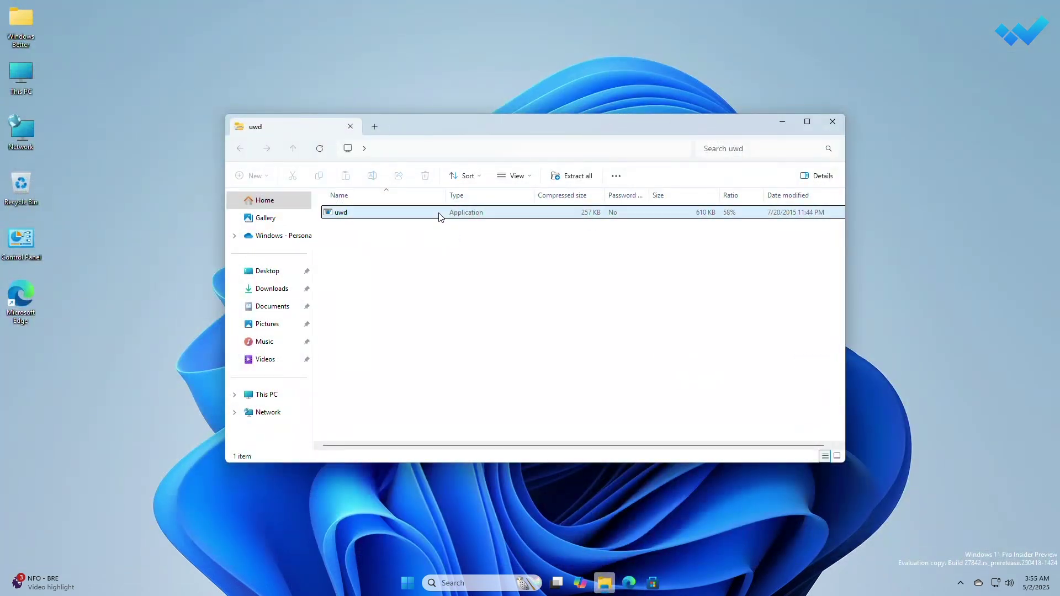
double_click(439, 212)
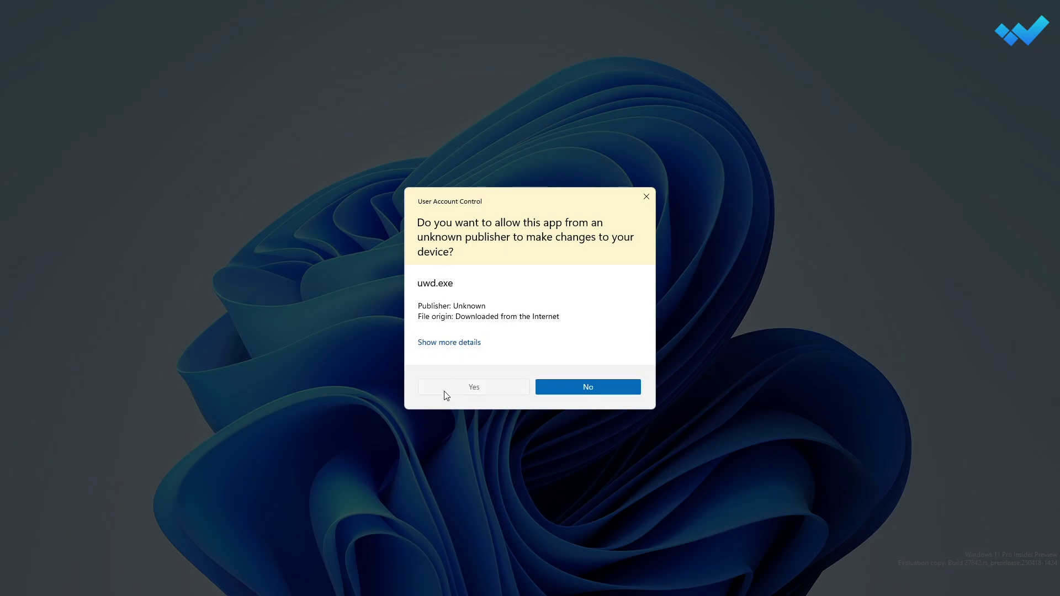
click(445, 394)
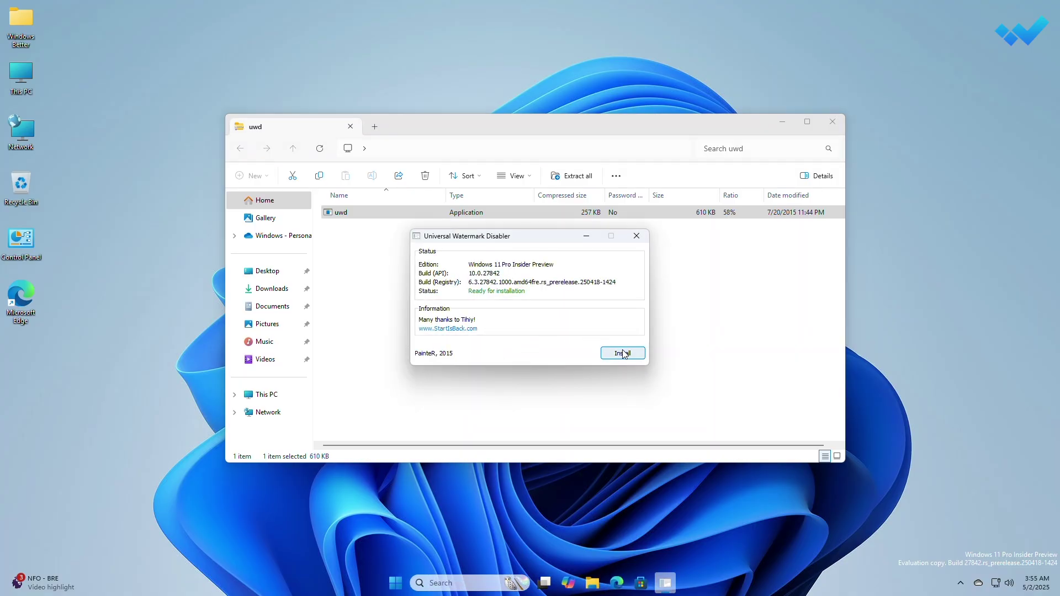
Close the zip's Explorer window and begin the Universal Watermark Disabler installation
click(832, 123)
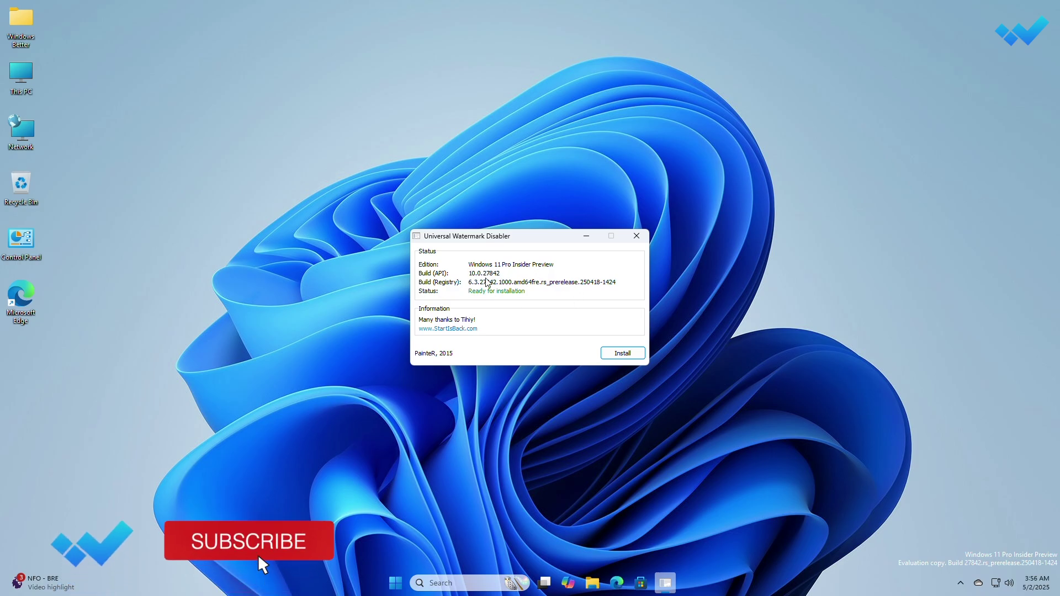
click(622, 354)
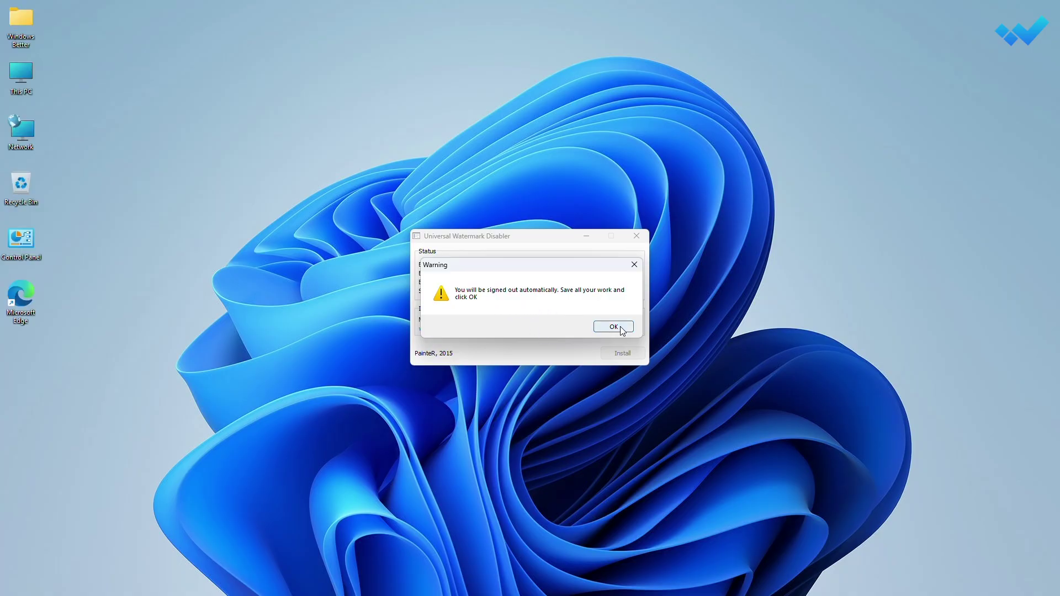
Acknowledge the sign-out warning so Windows signs out to apply the watermark removal
click(620, 328)
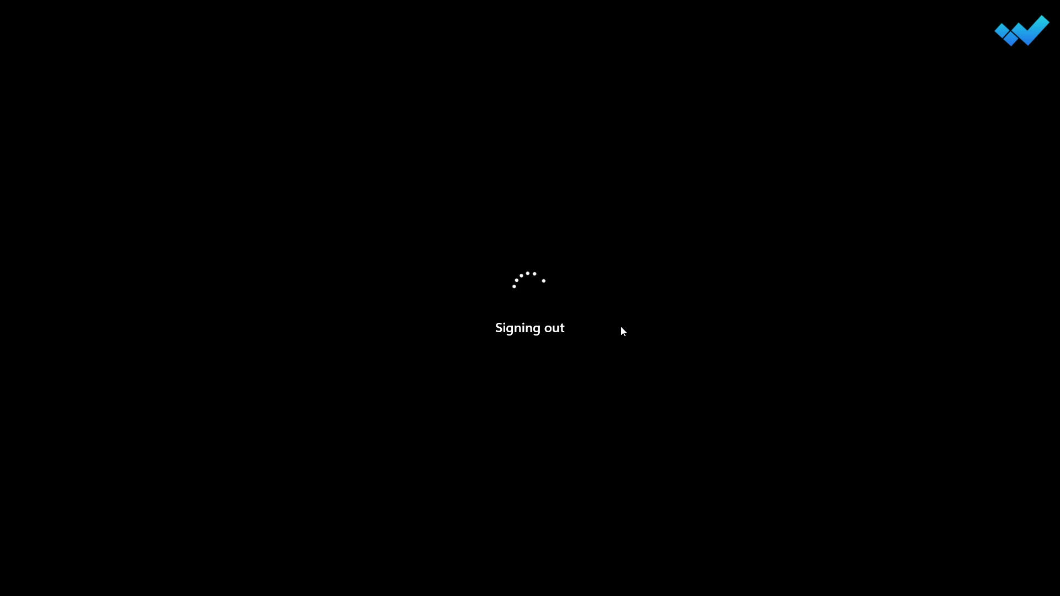